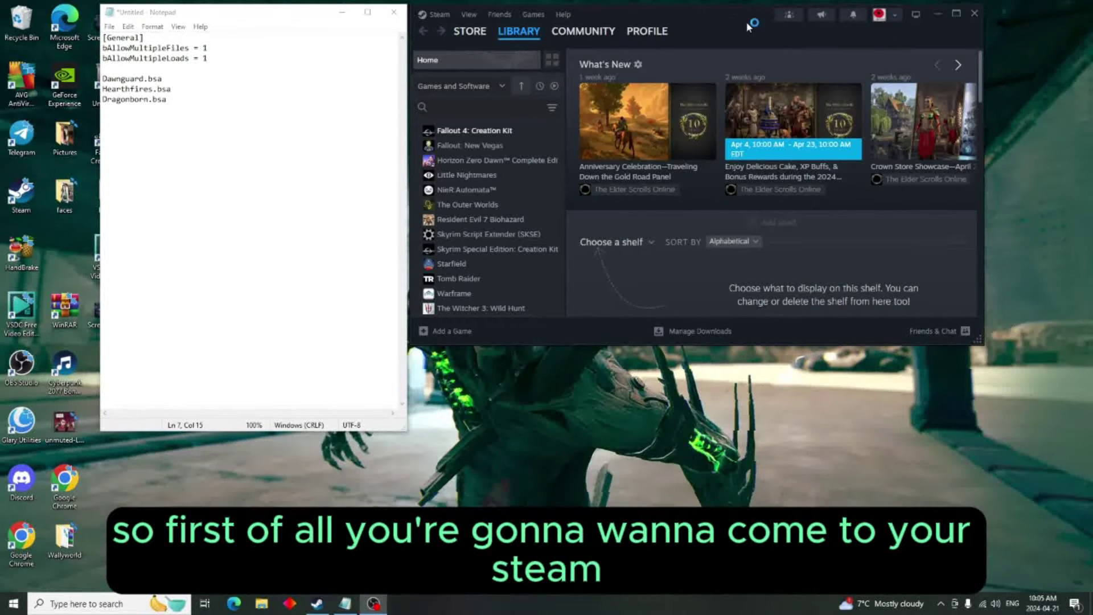
- Install Skyrim Special Edition: Creation Kit from the Steam library onto the DATA (D:) drive
mouse_move(535, 36)
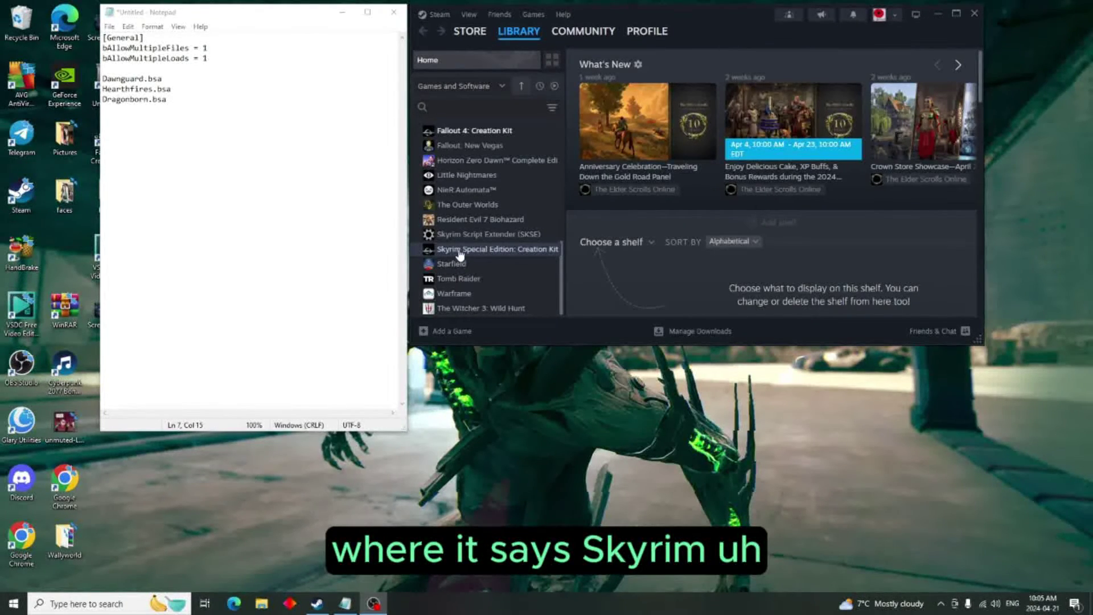
right_click(530, 252)
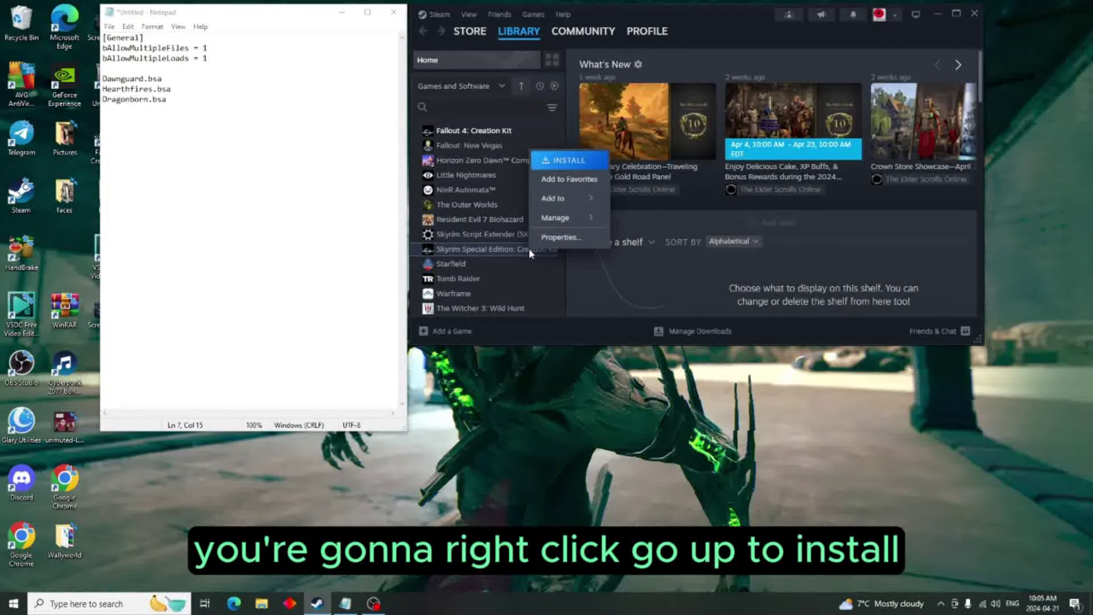
left_click(571, 161)
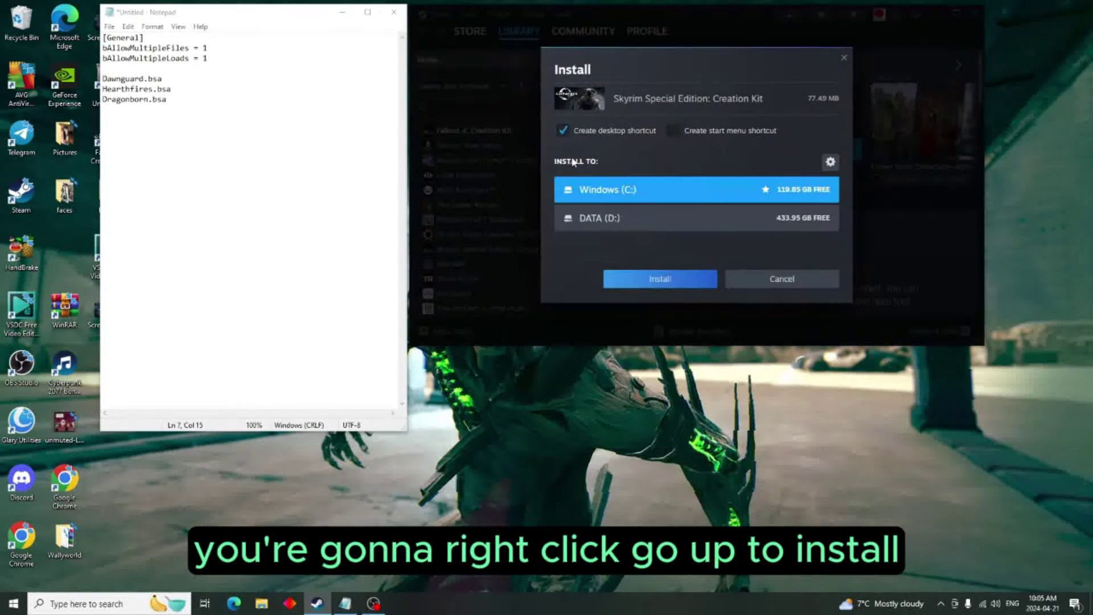
left_click(609, 226)
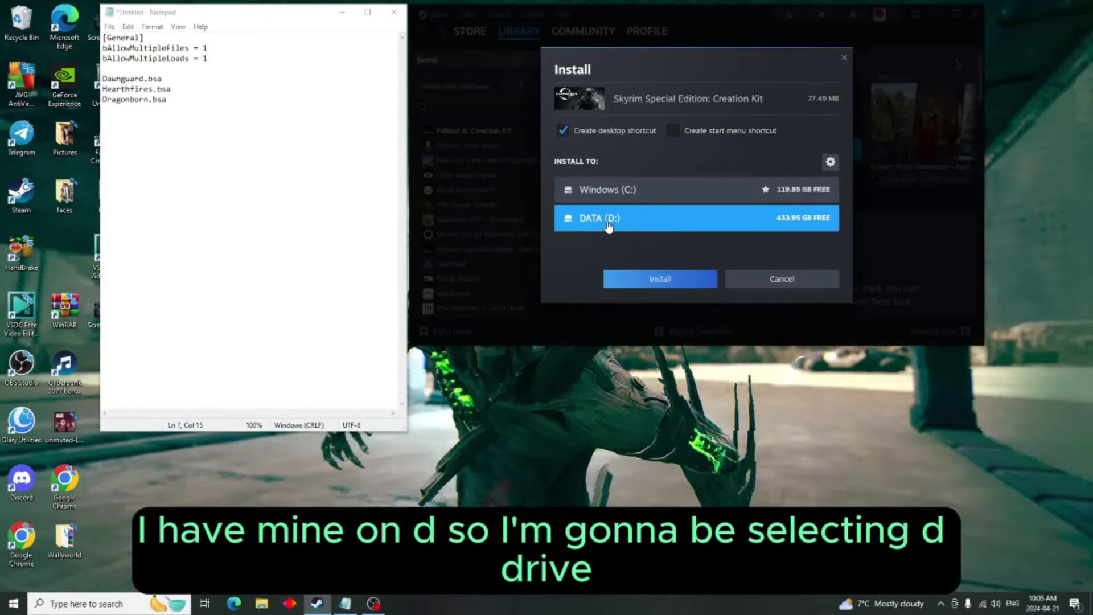
left_click(670, 278)
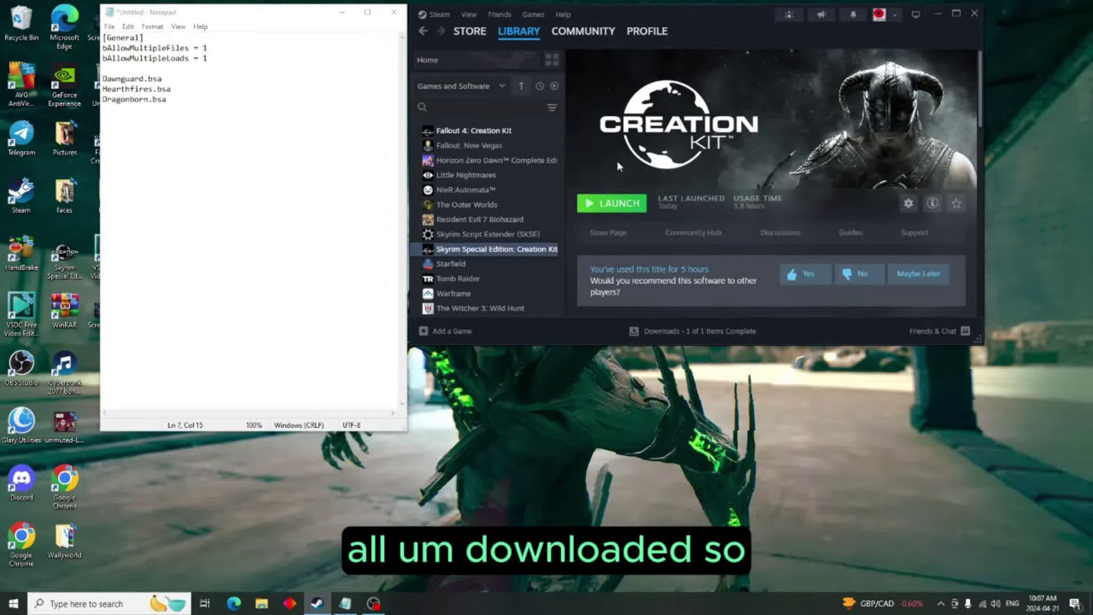
- Launch the downloaded Creation Kit from its Steam library entry
double_click(535, 254)
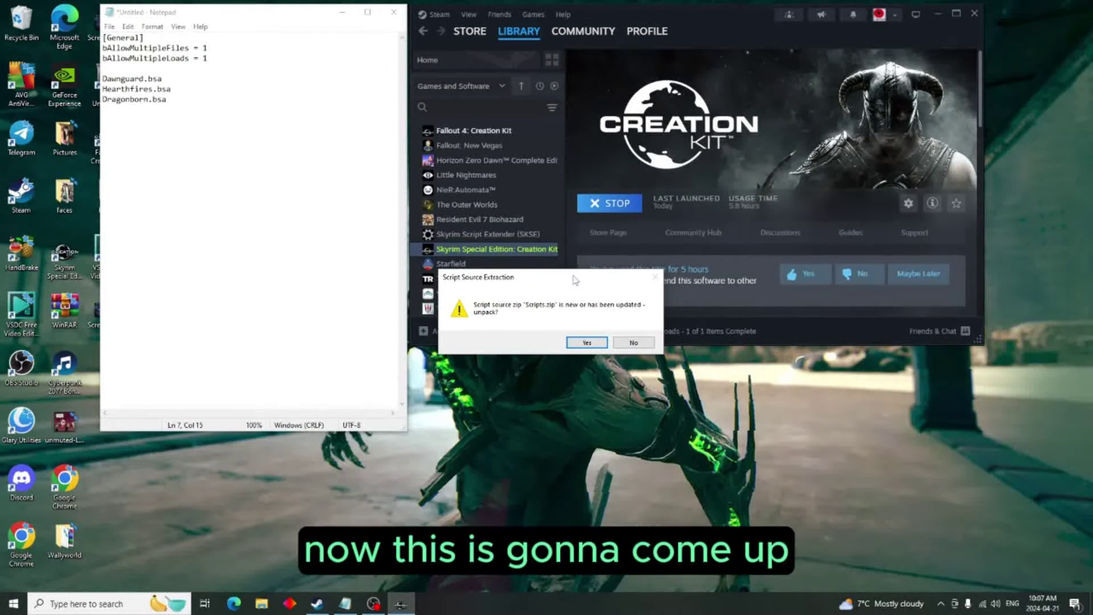
- Accept unpacking Scripts.zip into Data, moving the prompt and copy progress windows aside
left_click_drag(576, 279, 715, 139)
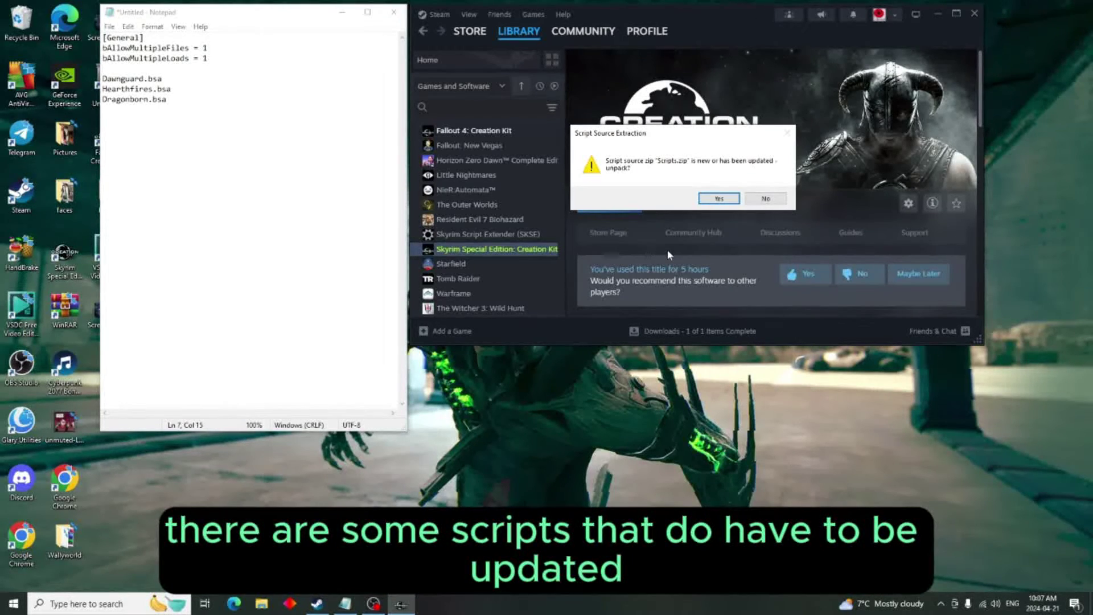
left_click(719, 199)
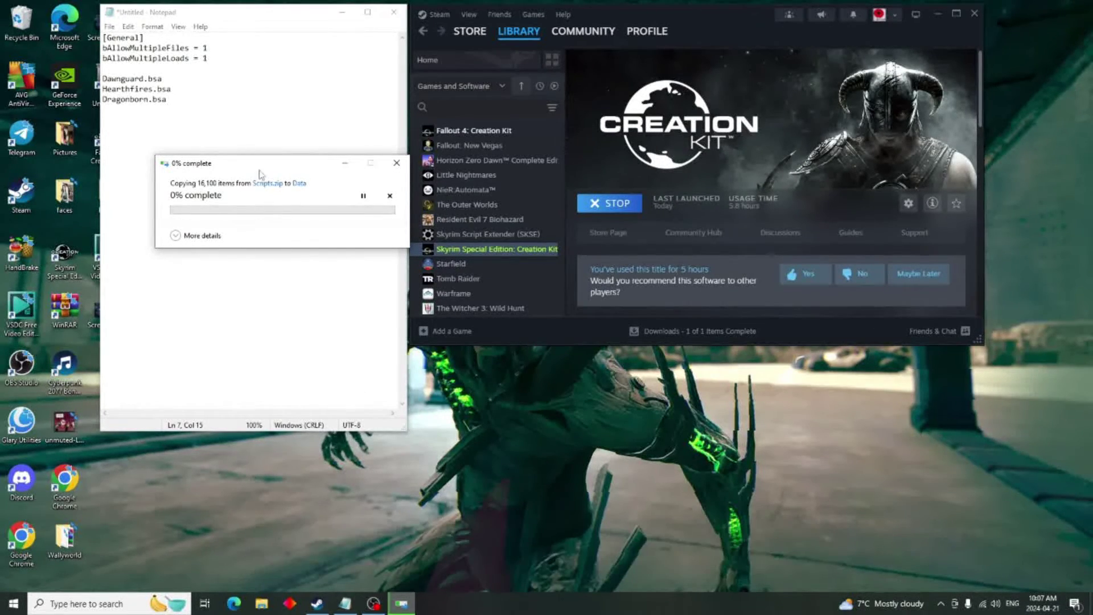
left_click_drag(262, 176, 729, 131)
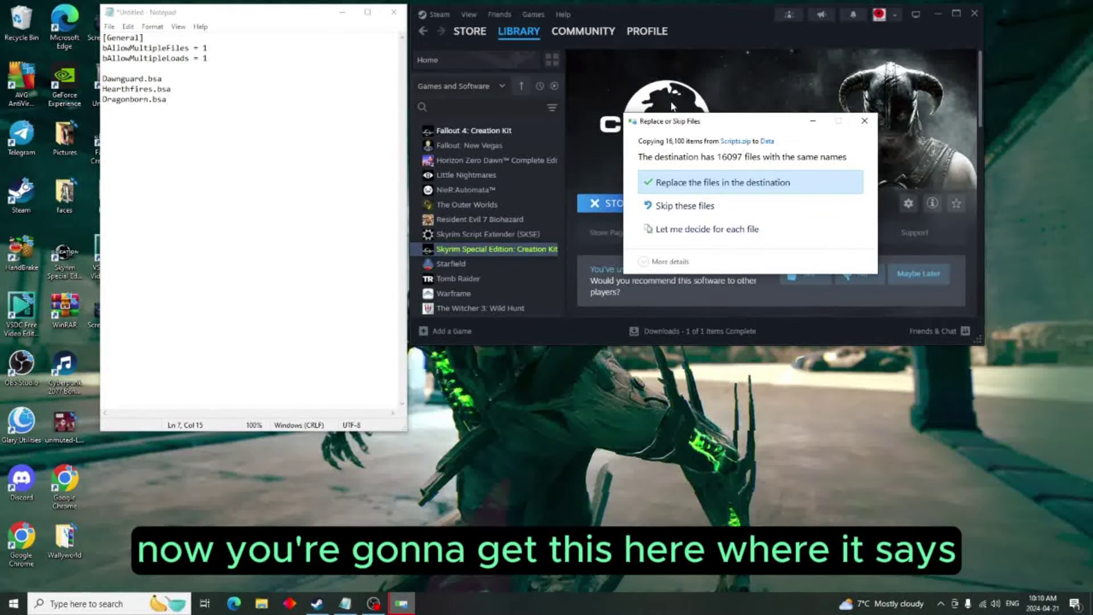
- Replace the 16097 same-named files in Data with the extracted scripts
left_click(775, 187)
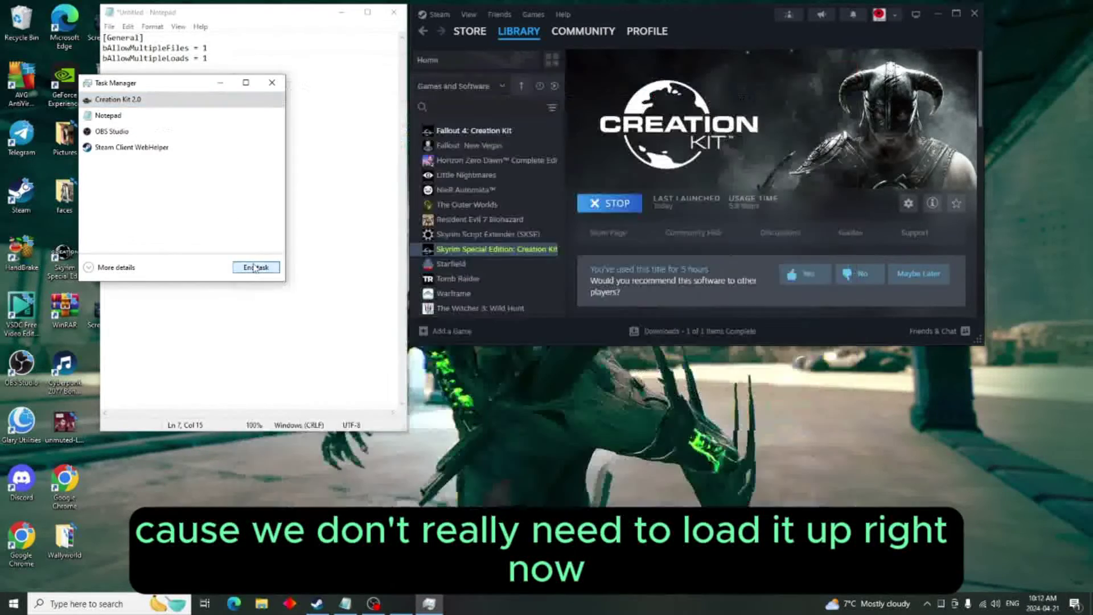
- End the Creation Kit task and open the Skyrim Special Edition folder on DATA (D:)
left_click(272, 83)
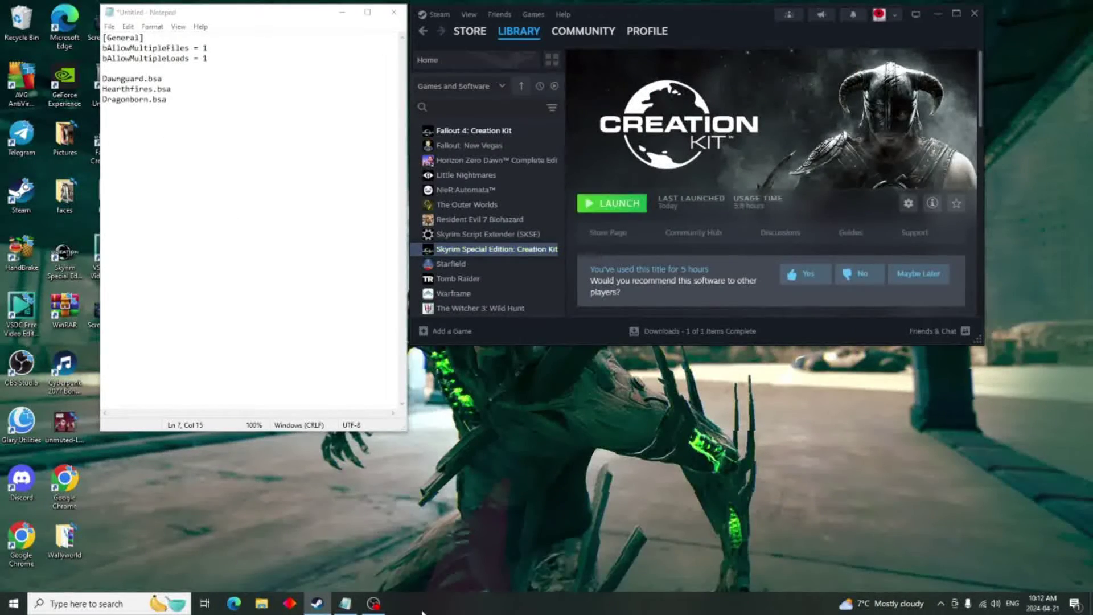
left_click(263, 604)
double_click(810, 166)
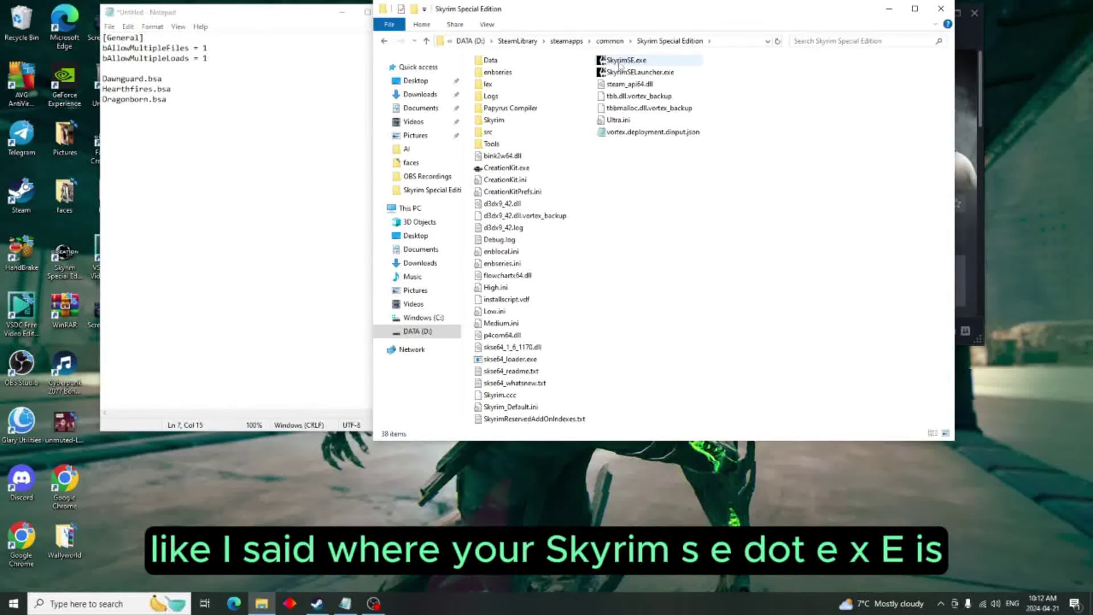
mouse_move(635, 65)
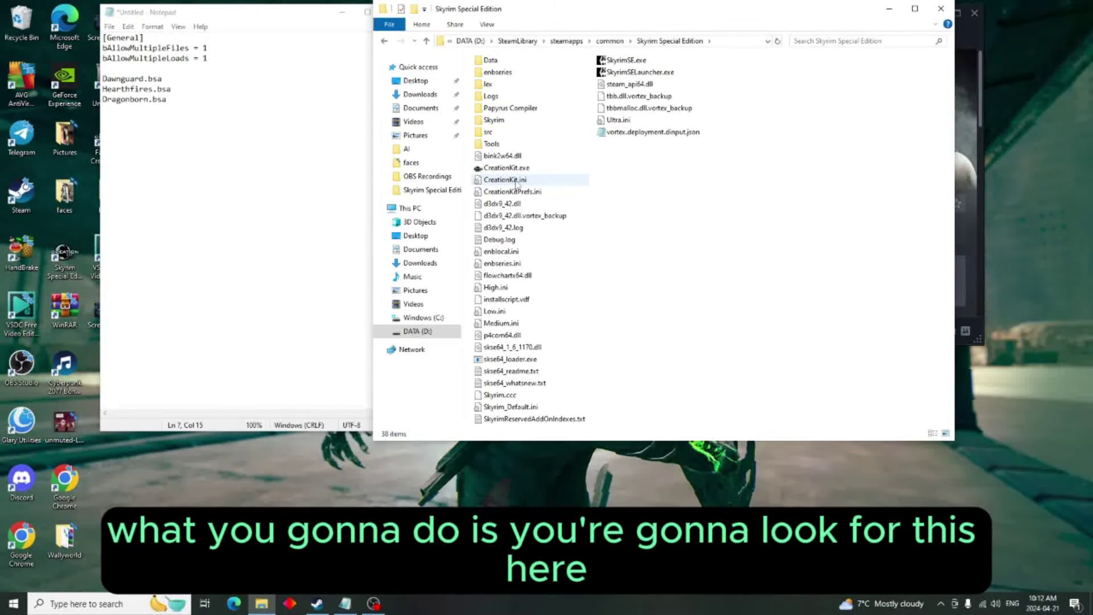
mouse_move(516, 180)
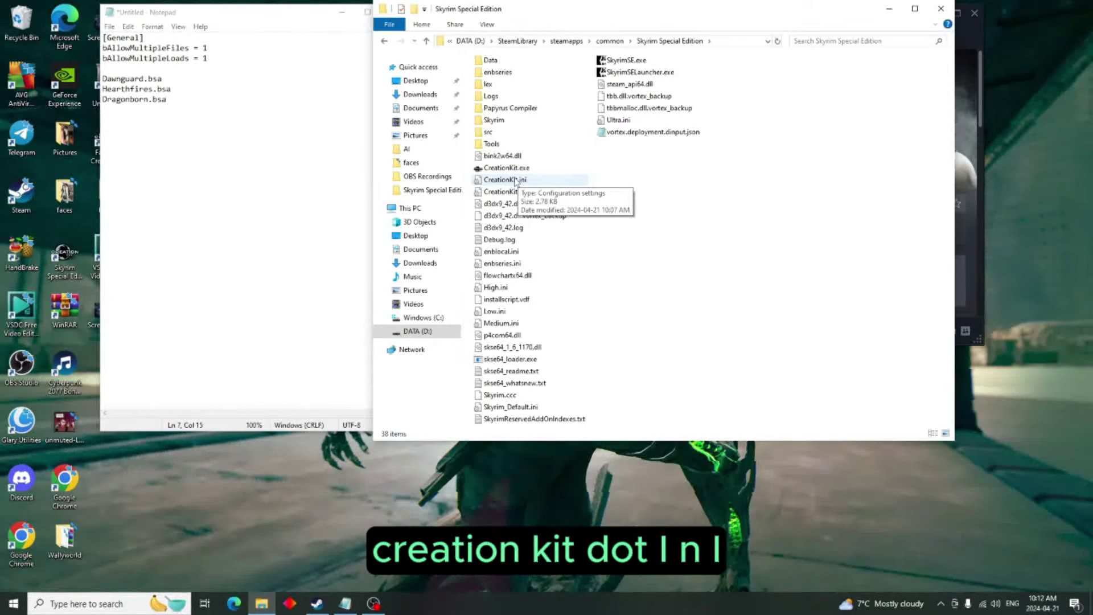
- Open CreationKit.ini and paste the two bAllowMultiple lines from the notes under [General]
double_click(515, 179)
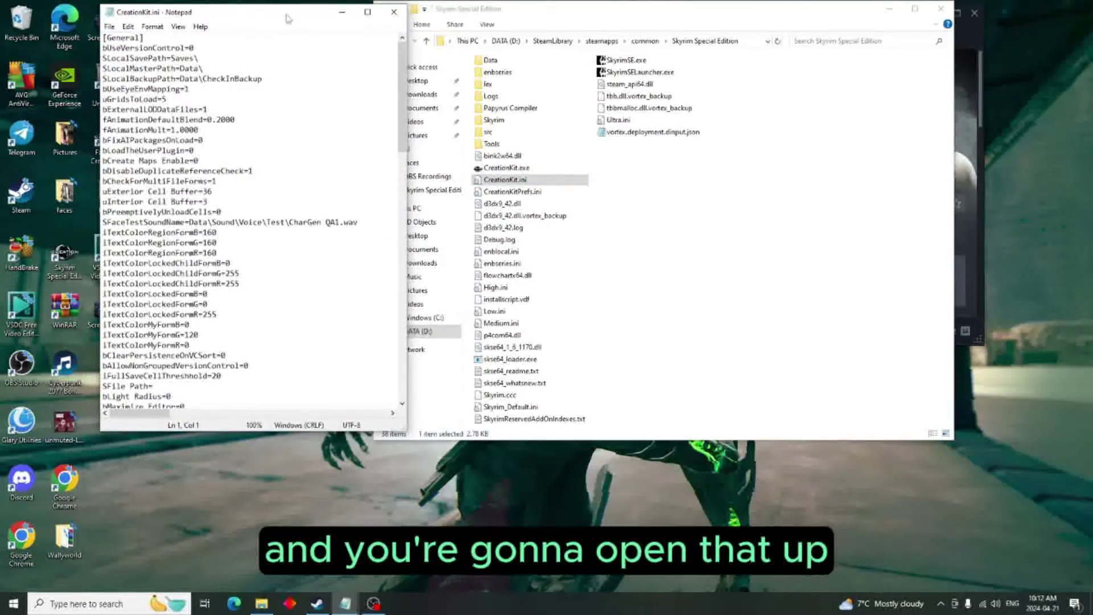
left_click_drag(289, 17, 706, 91)
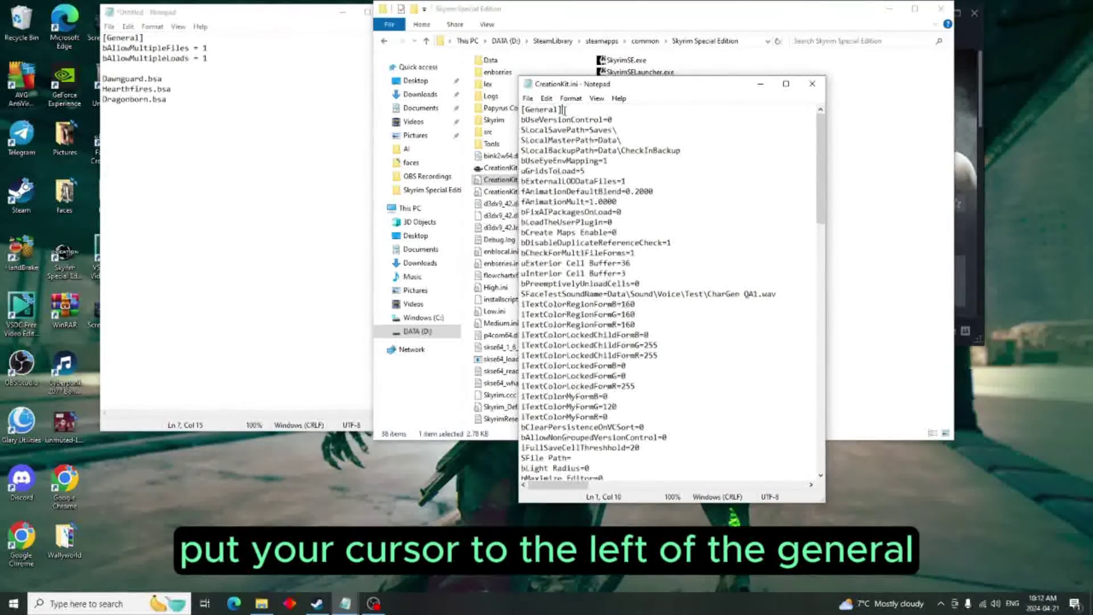
key("Return")
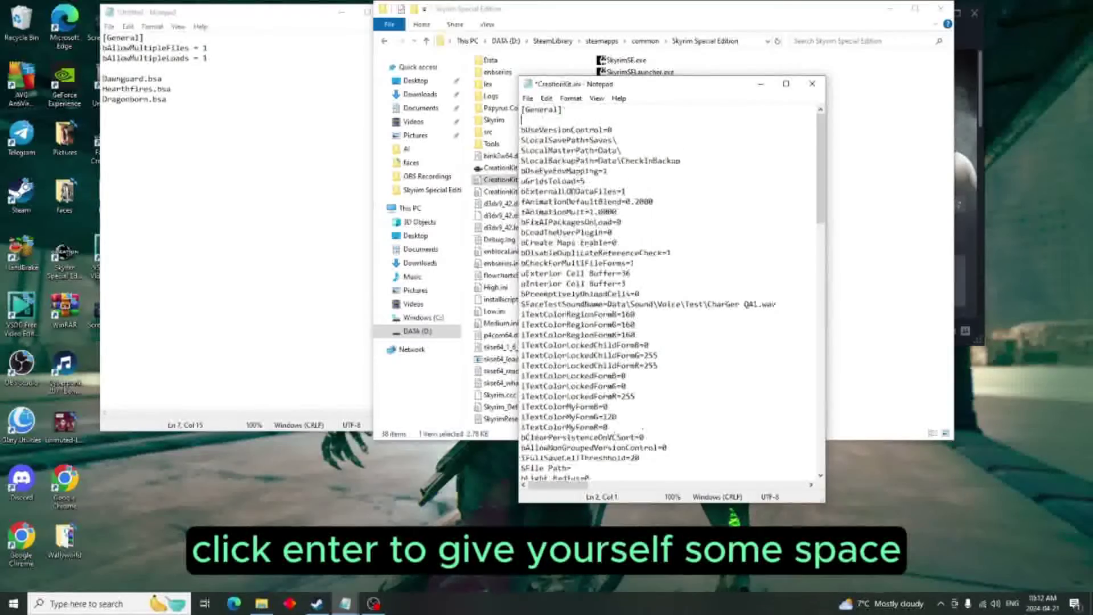
key("Return")
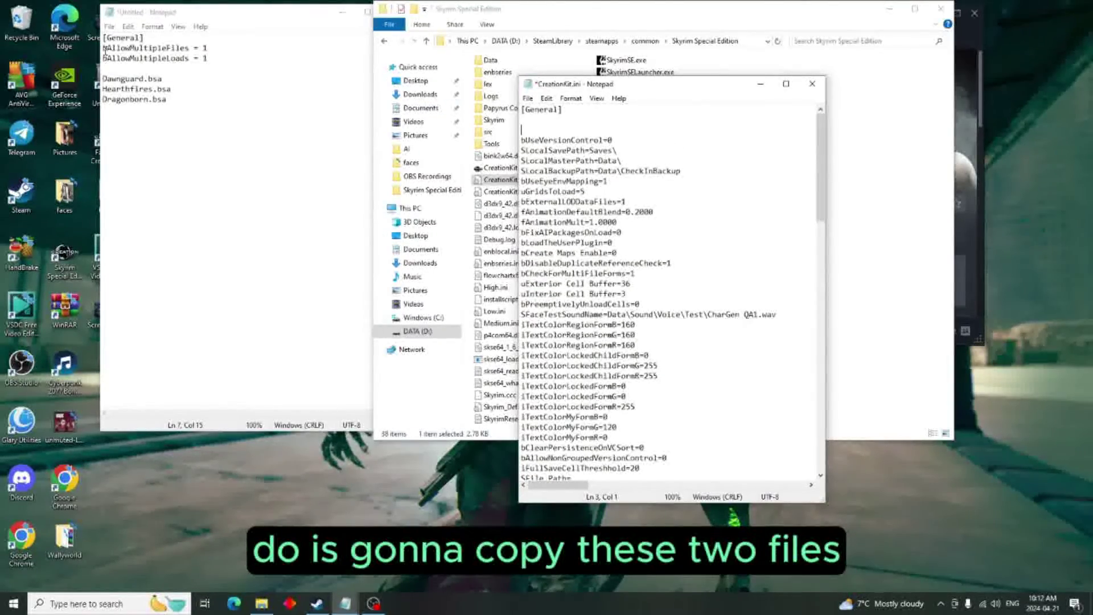
left_click_drag(103, 49, 220, 61)
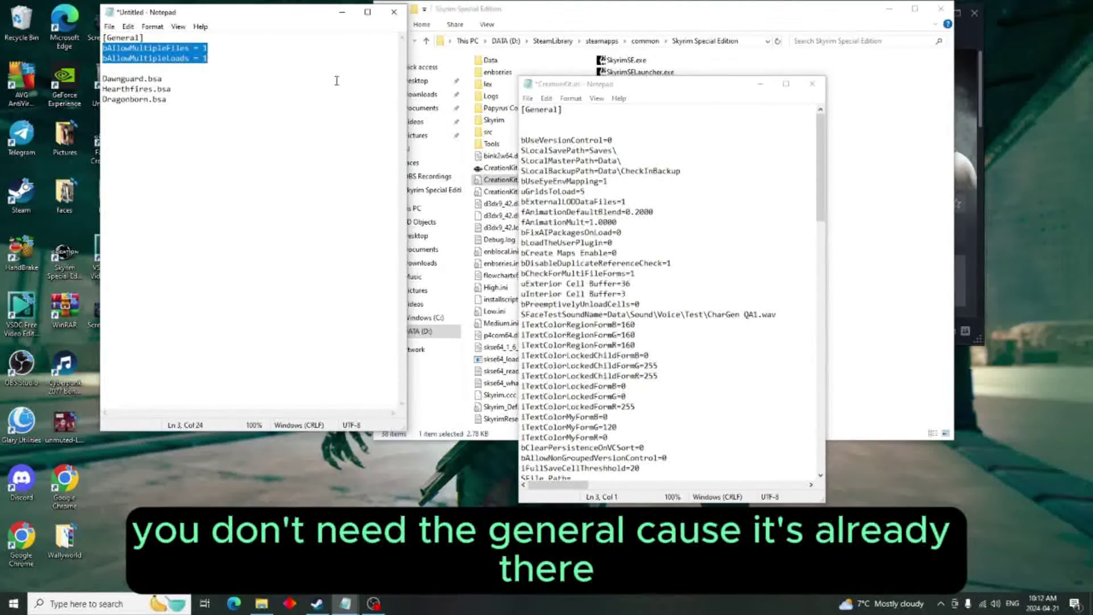
right_click(200, 52)
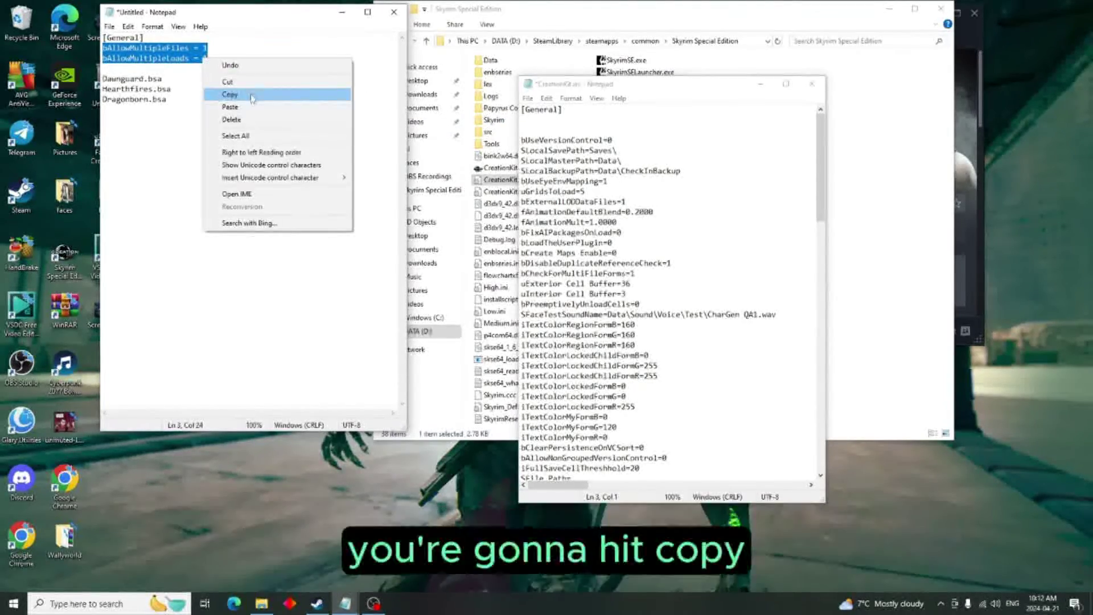
left_click(253, 95)
left_click(525, 126)
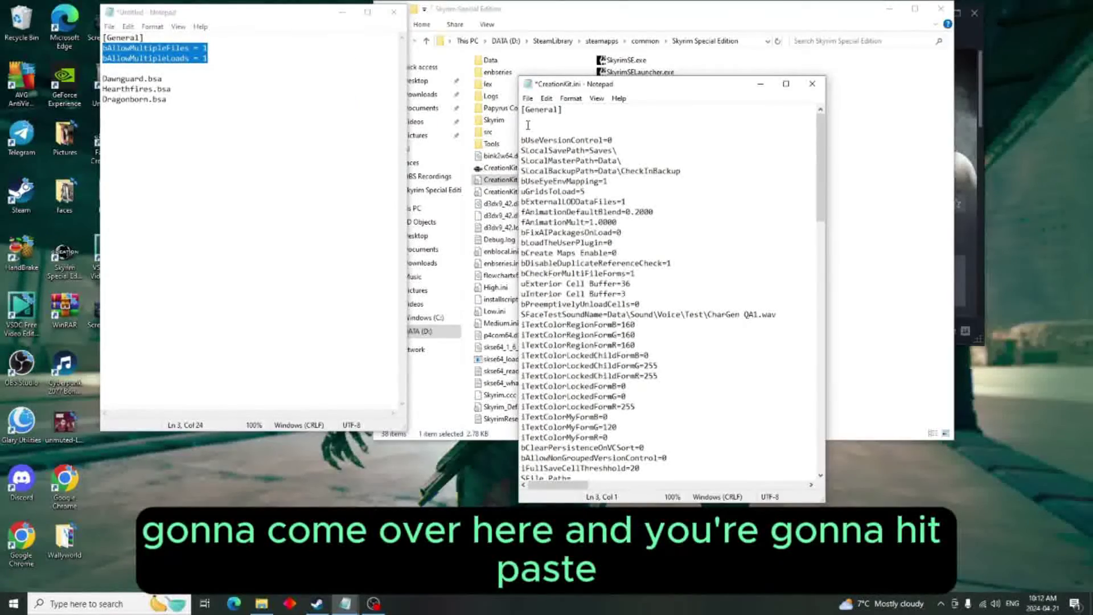
right_click(627, 125)
left_click(649, 170)
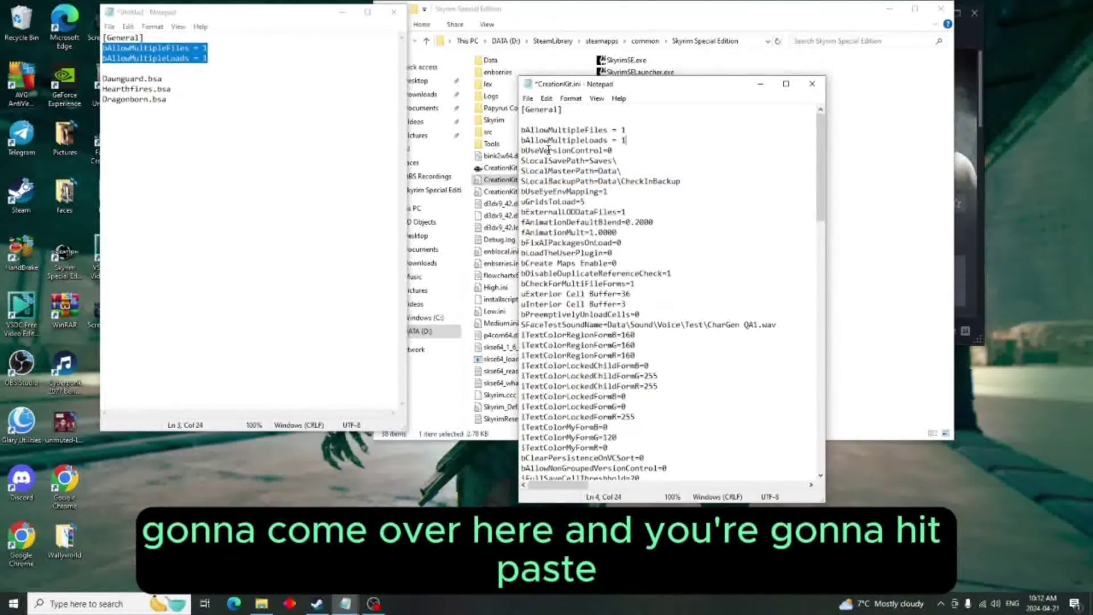
left_click(533, 117)
key("Delete")
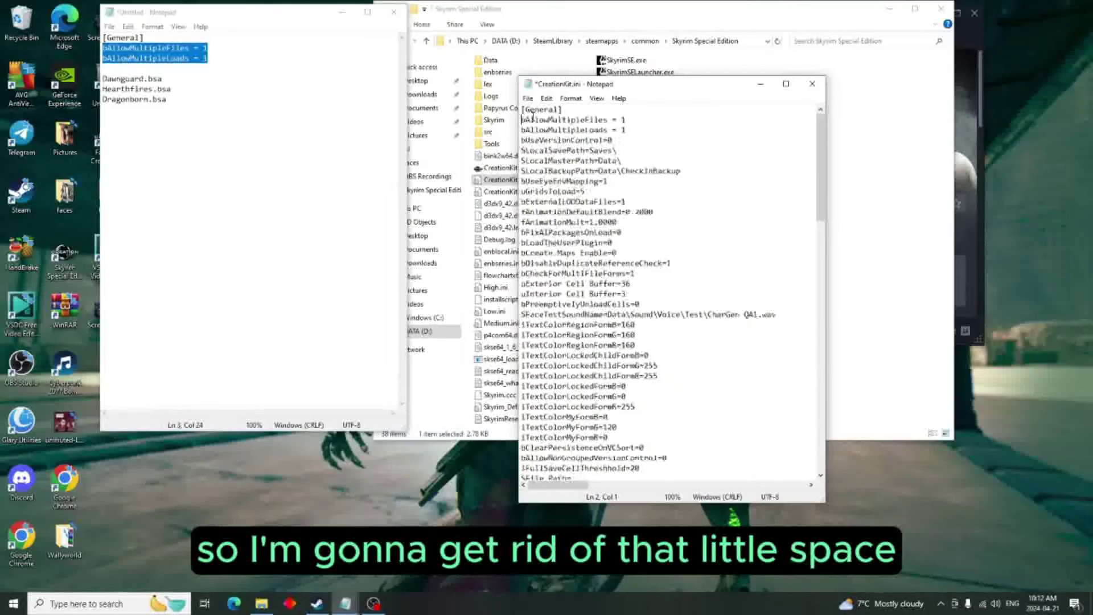
- Add a comma after _ResourcePack.bsa at the end of SResourceArchiveList2
scroll(678, 216, "down", 15)
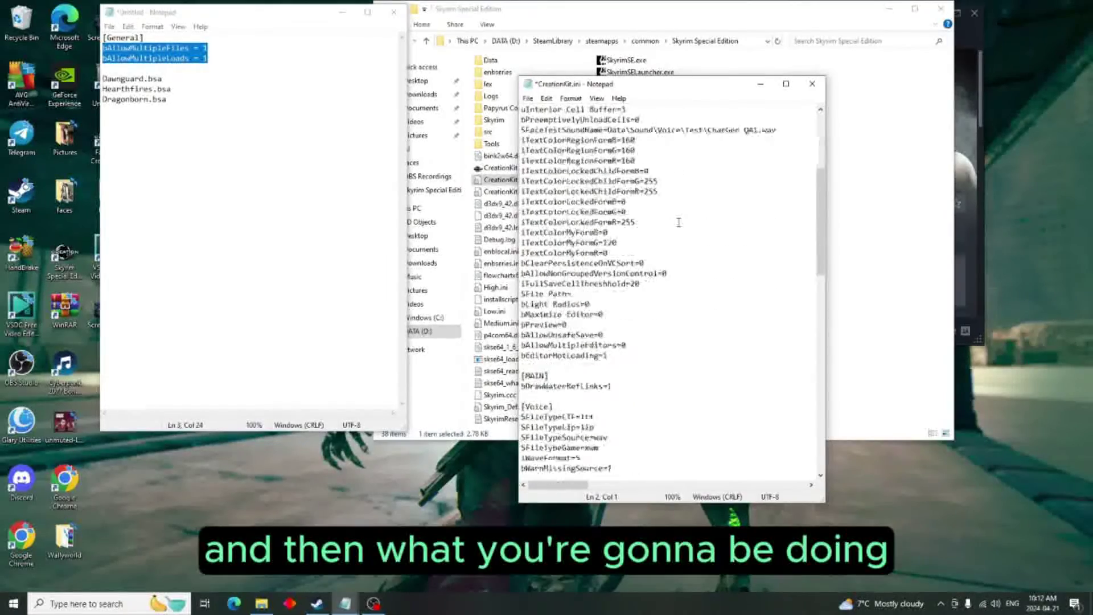
left_click(786, 85)
scroll(531, 297, "down", 6)
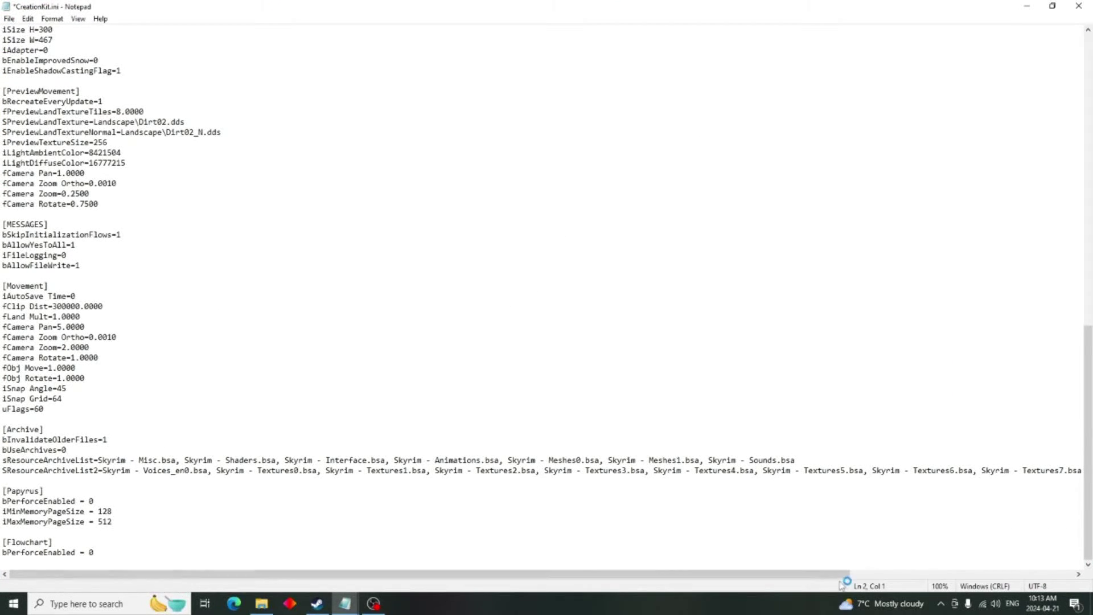
left_click_drag(843, 575, 1089, 576)
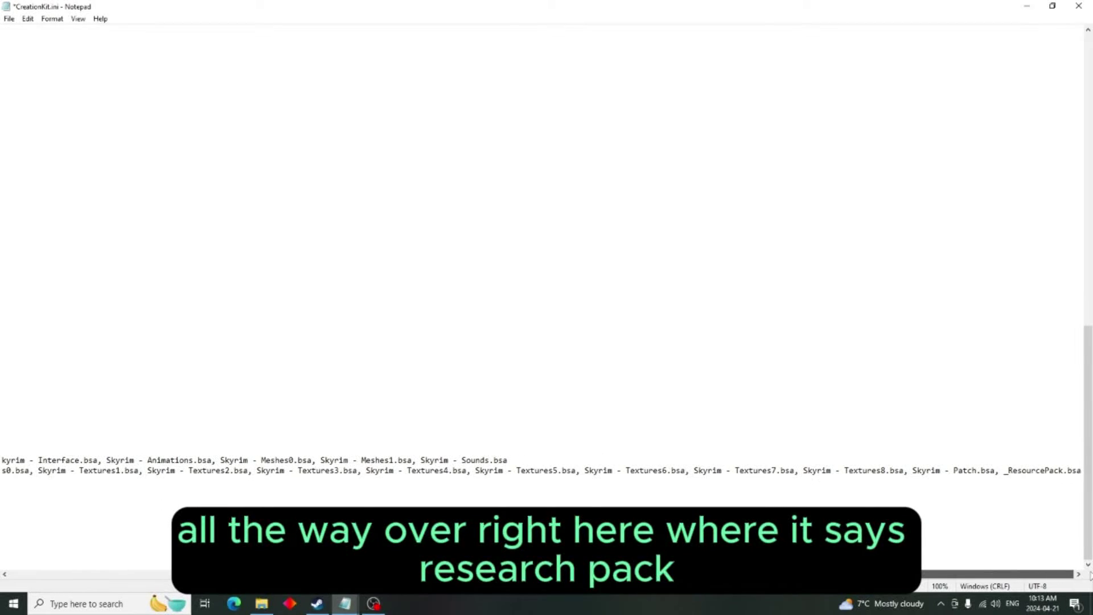
left_click(1083, 470)
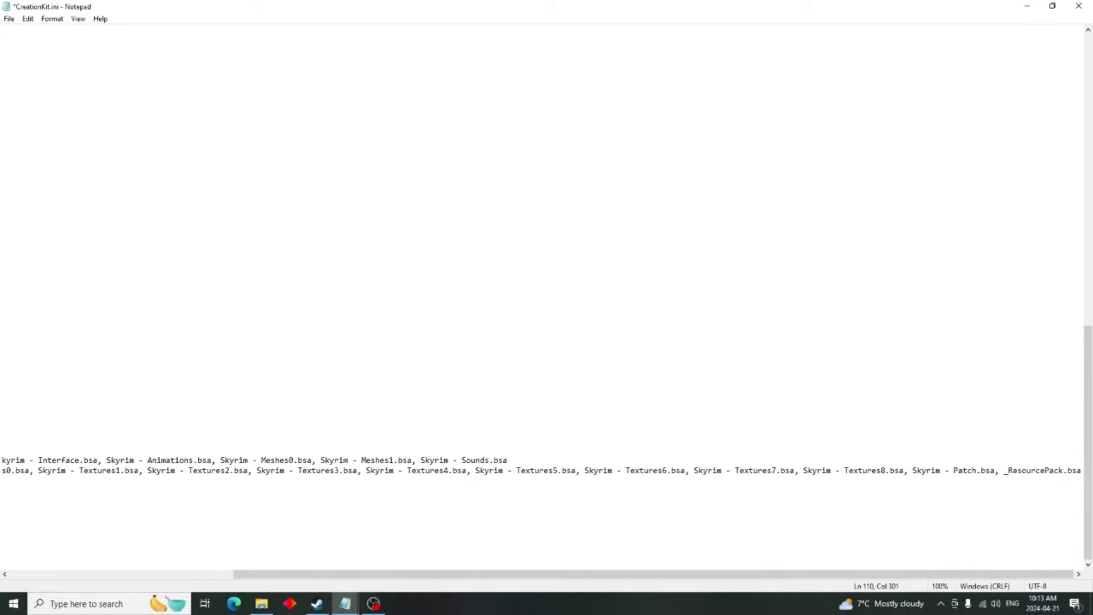
type(",")
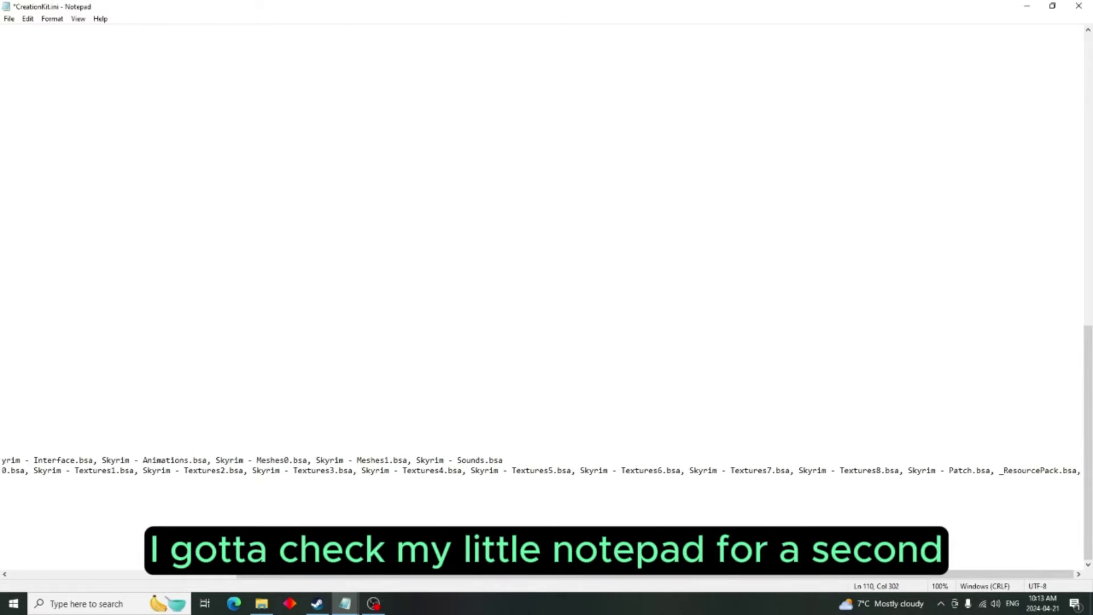
- Check the notes window, then append 'Dawnguard.bsa, Hearthfires.bsa' to the archive list
left_click(347, 606)
mouse_move(283, 537)
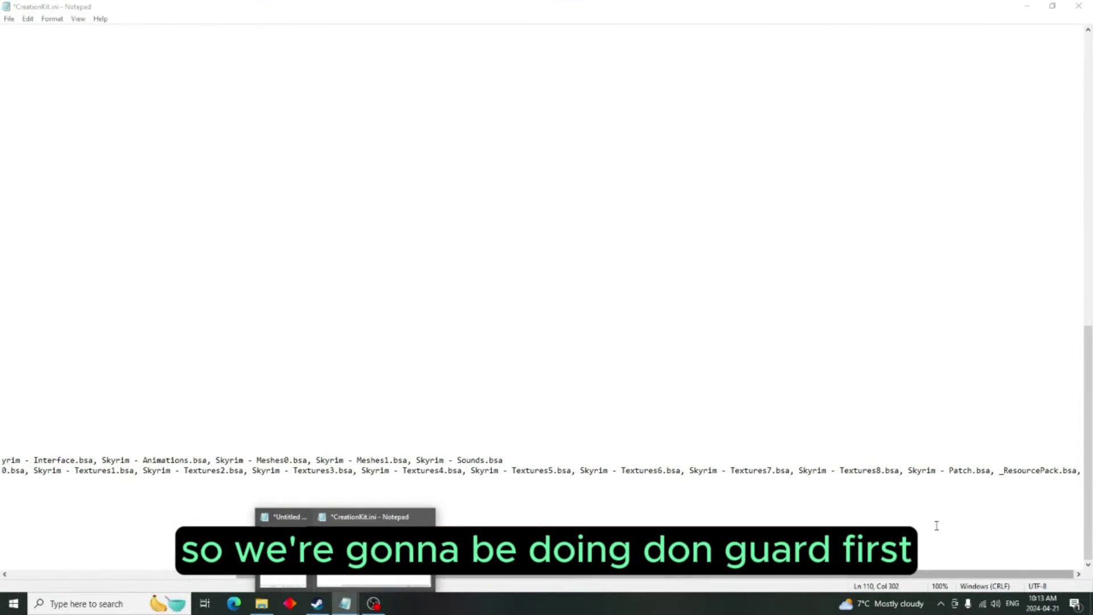
left_click(373, 549)
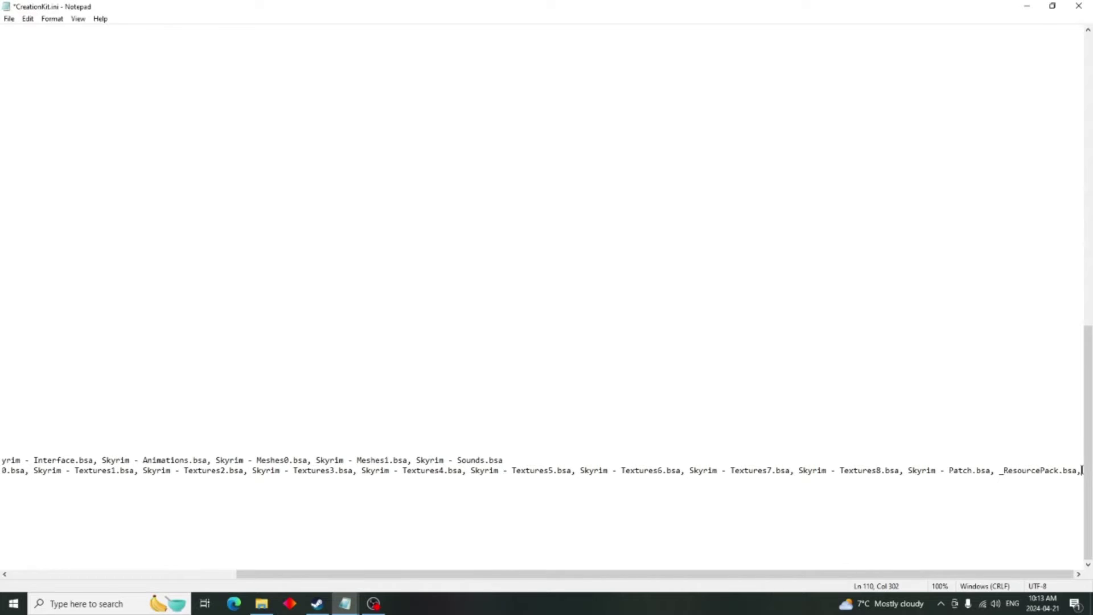
type("Daw")
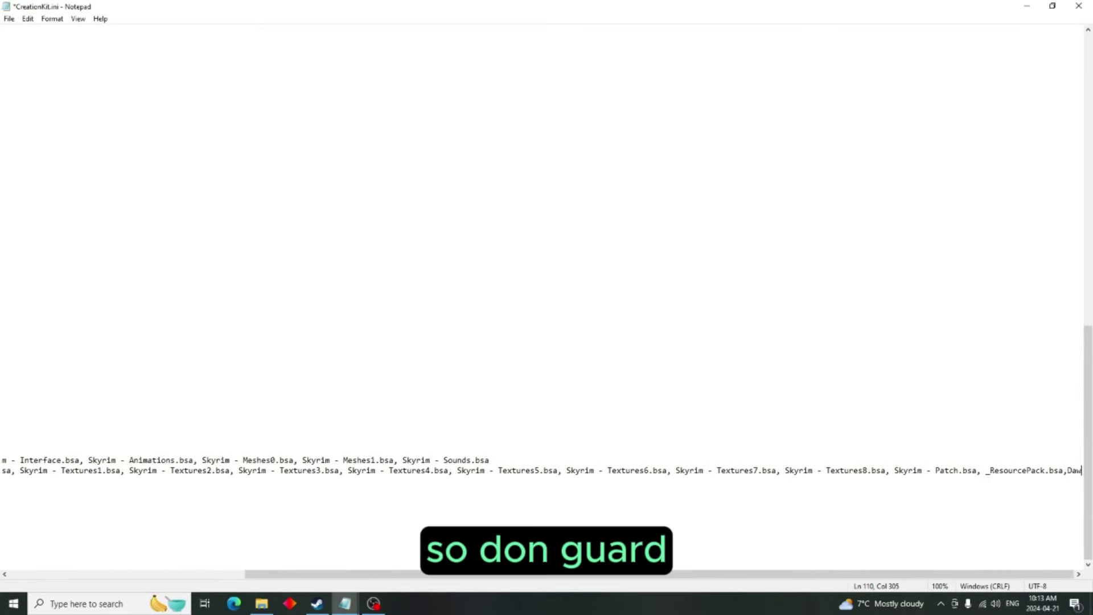
type("ngu")
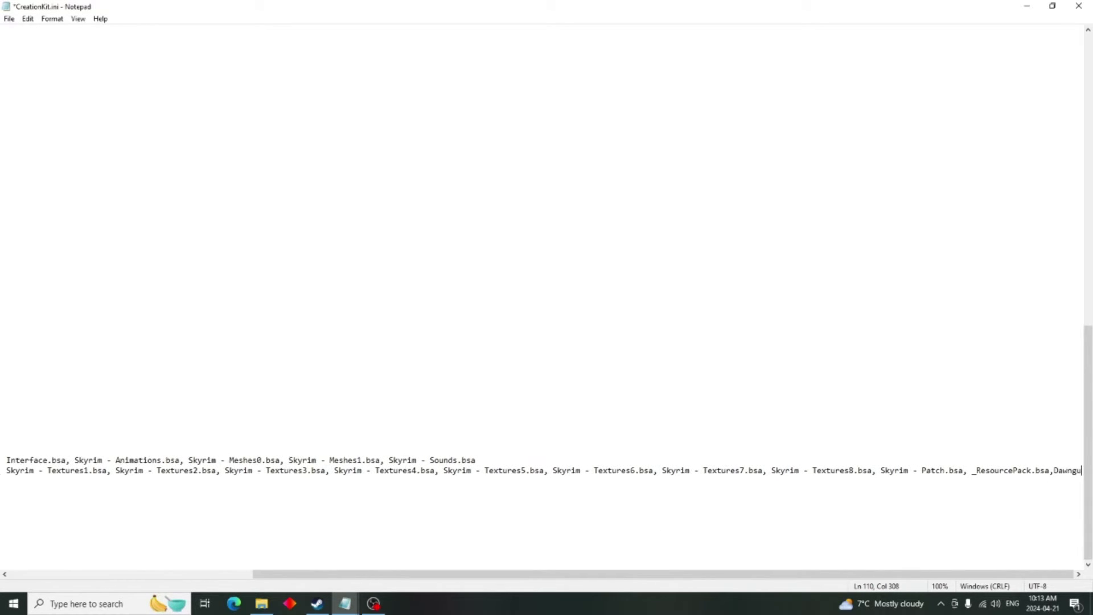
type("ard")
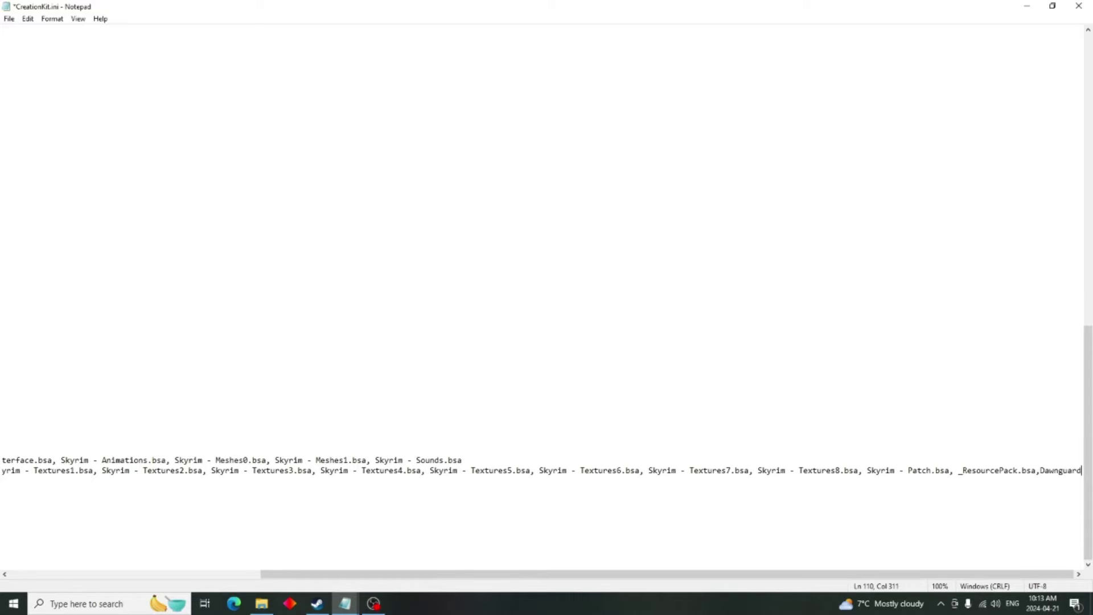
type(".bsa")
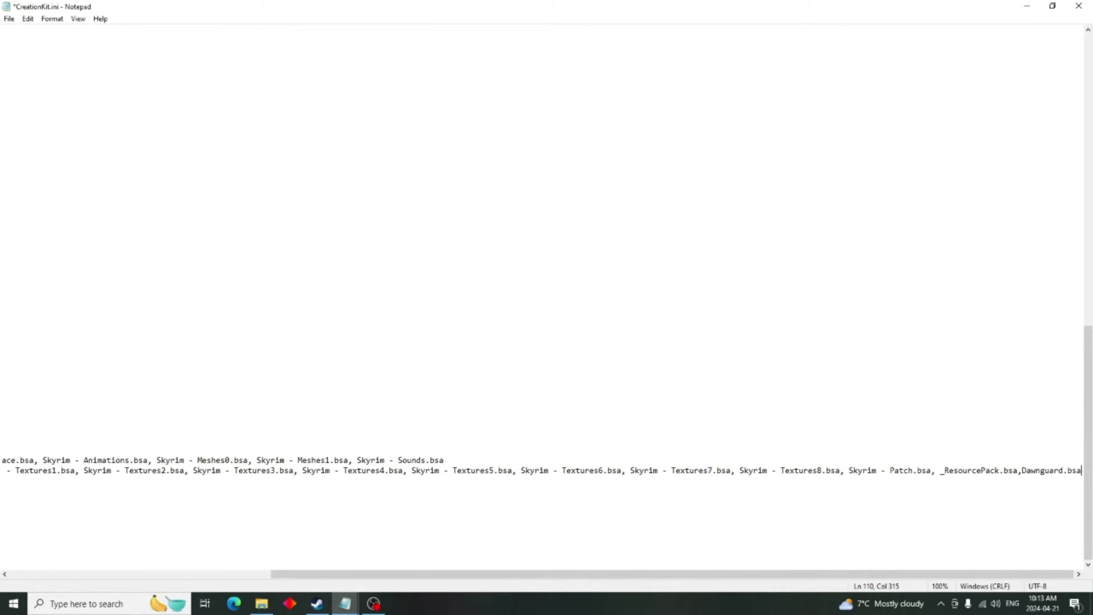
type(", ")
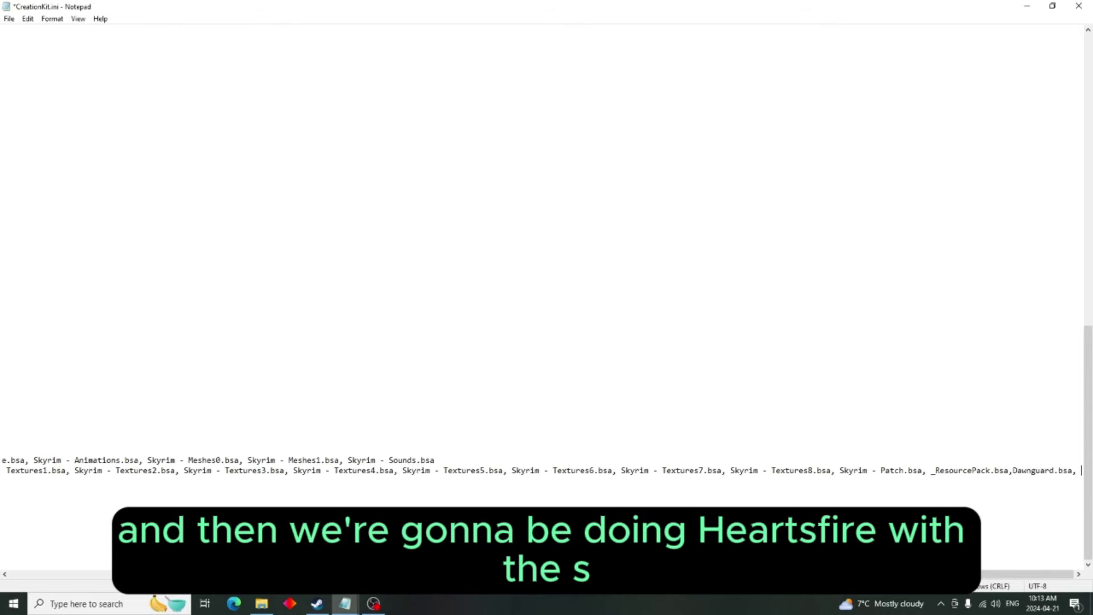
type("Heart")
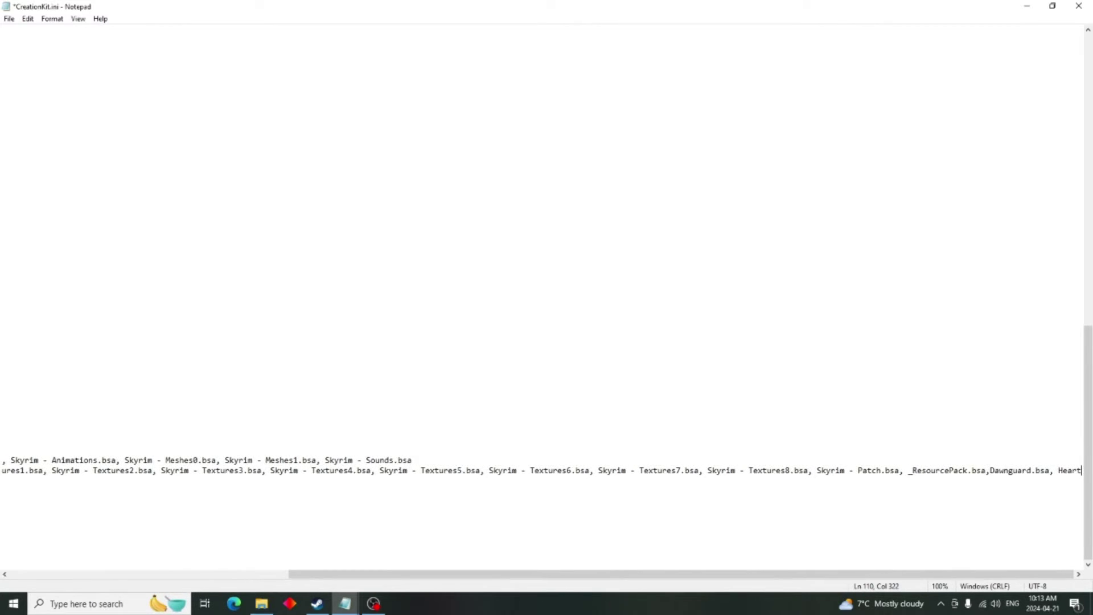
type("hfires")
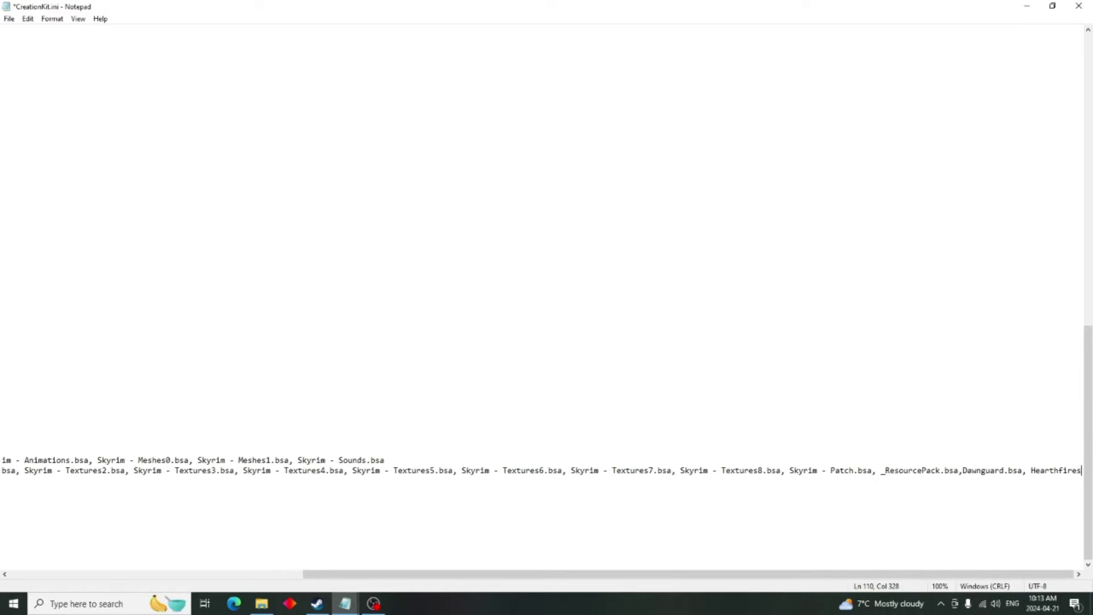
type(".bsa,")
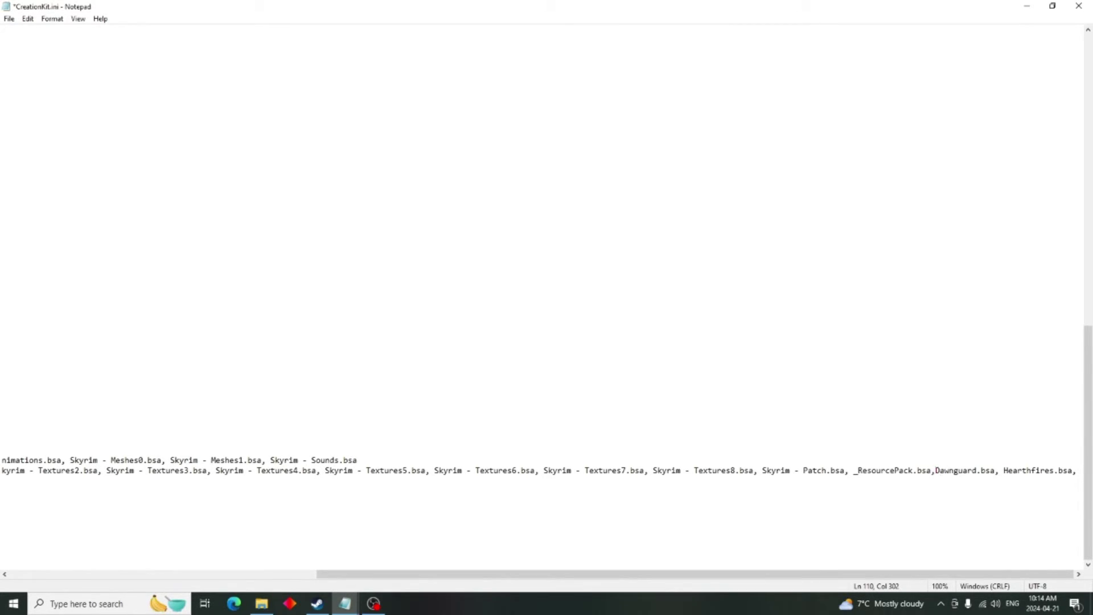
- Append Dragonborn.bsa to the end of the SResourceArchiveList2 line
left_click(1081, 470)
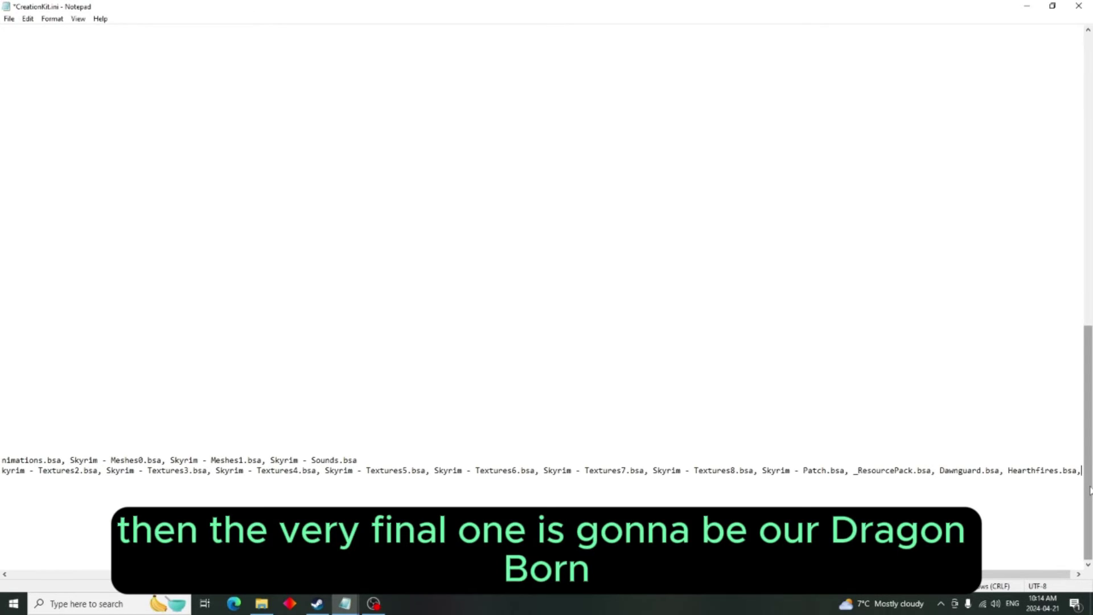
type("Drag")
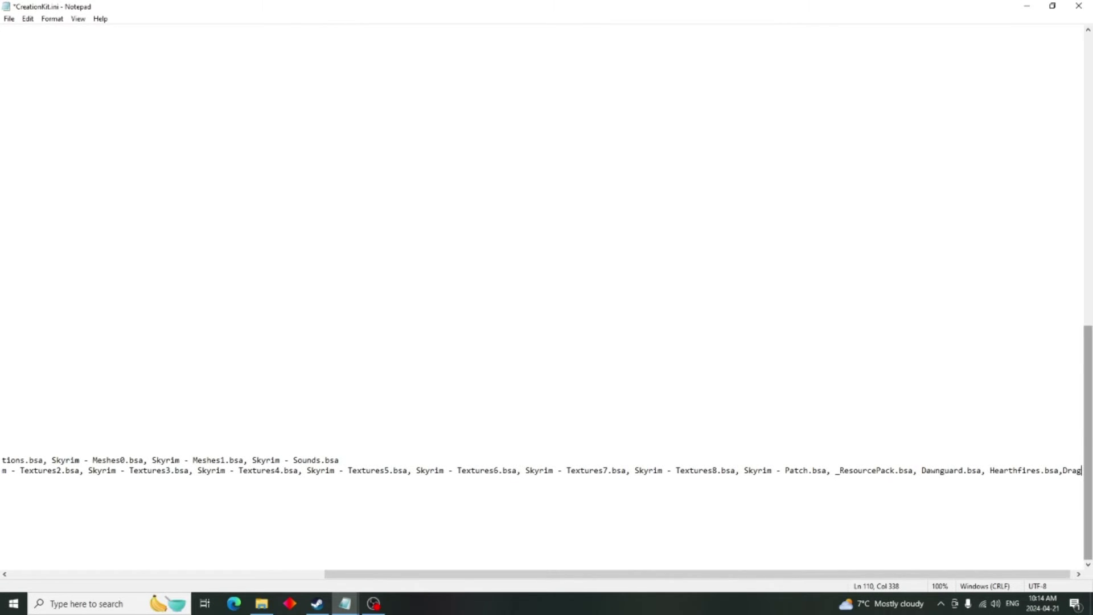
type("onb")
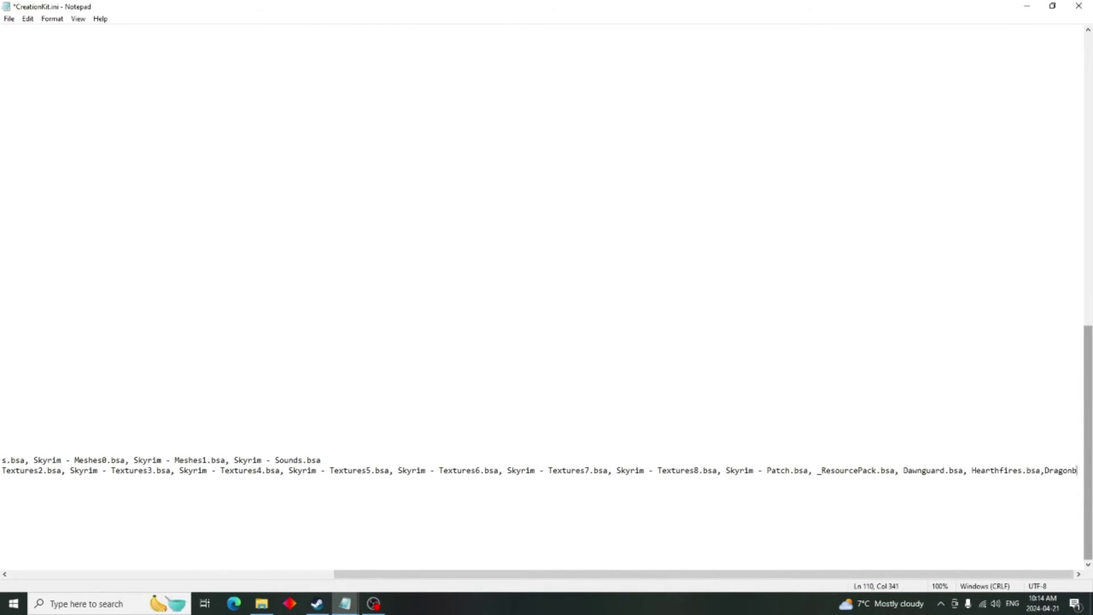
type("orn")
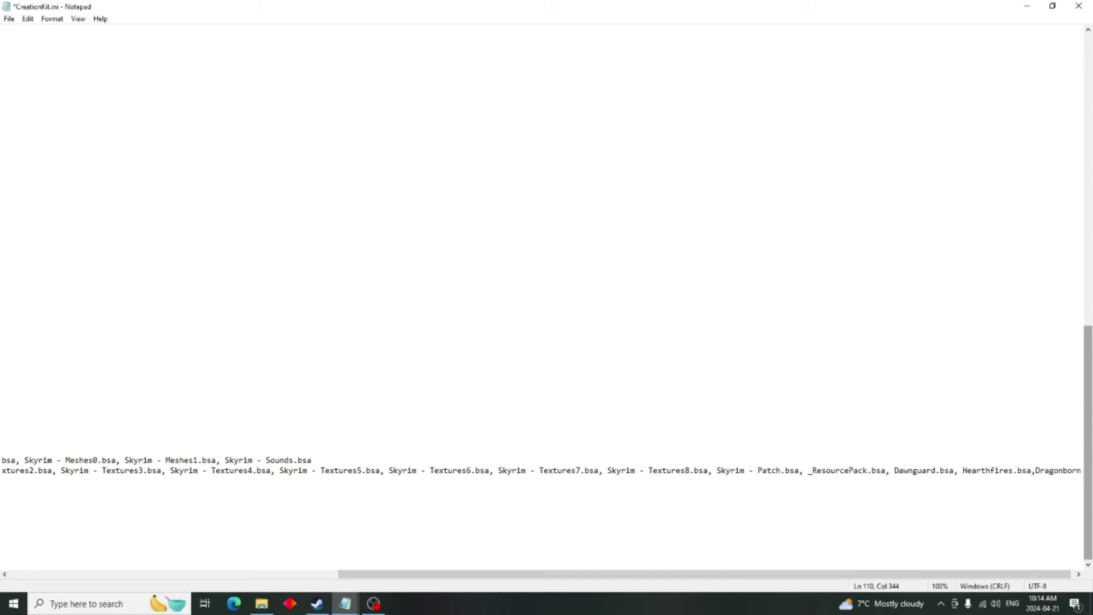
type(".")
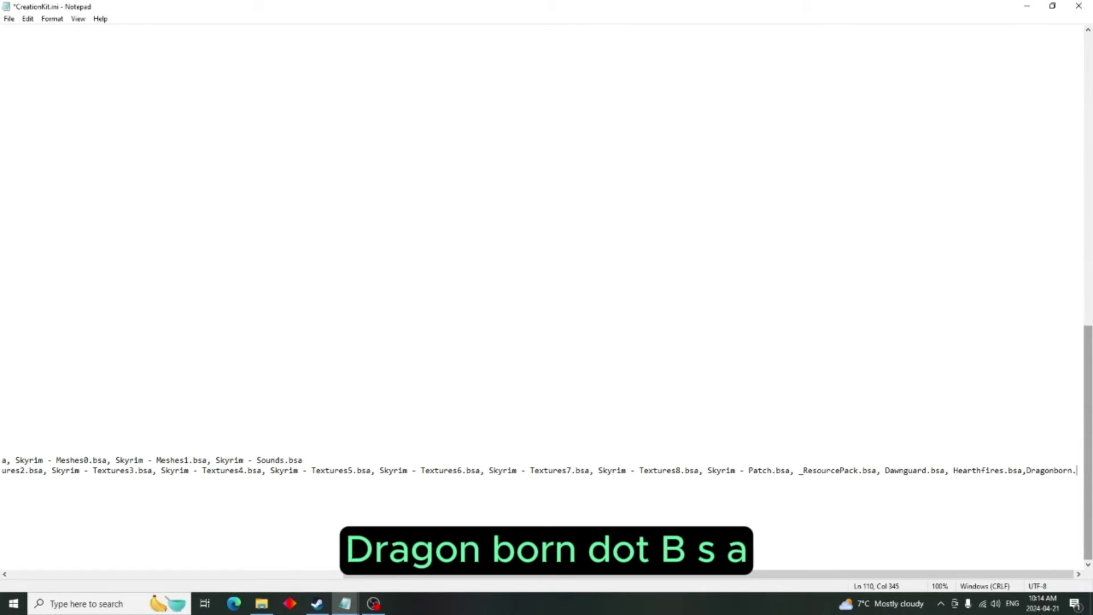
type("bsa")
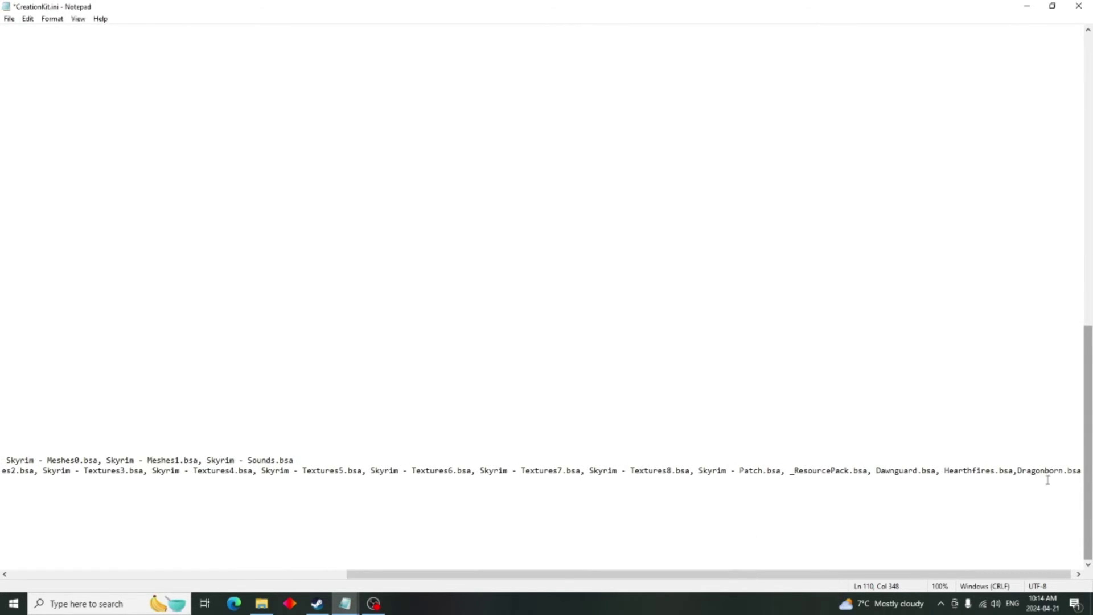
left_click(9, 20)
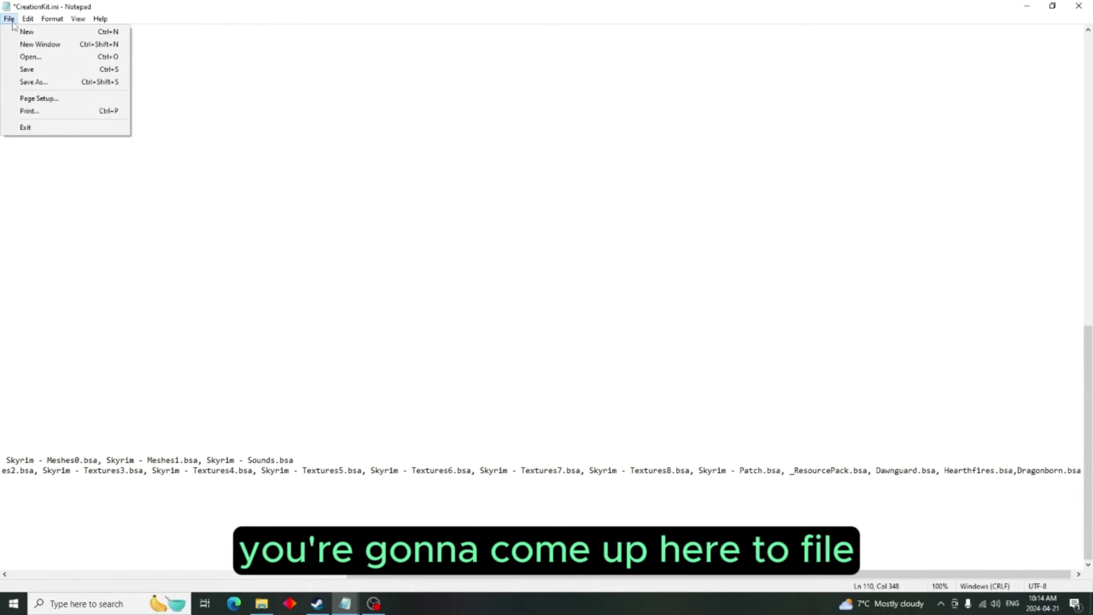
- Save and close CreationKit.ini, then open CreationKitPrefs.ini from the game folder
left_click(37, 72)
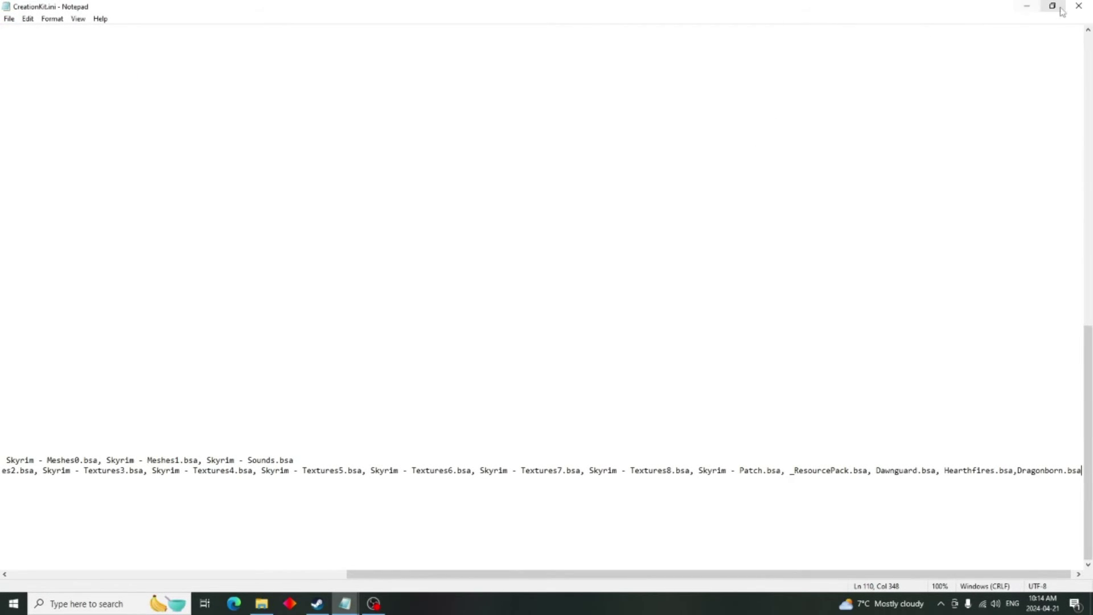
left_click(1078, 6)
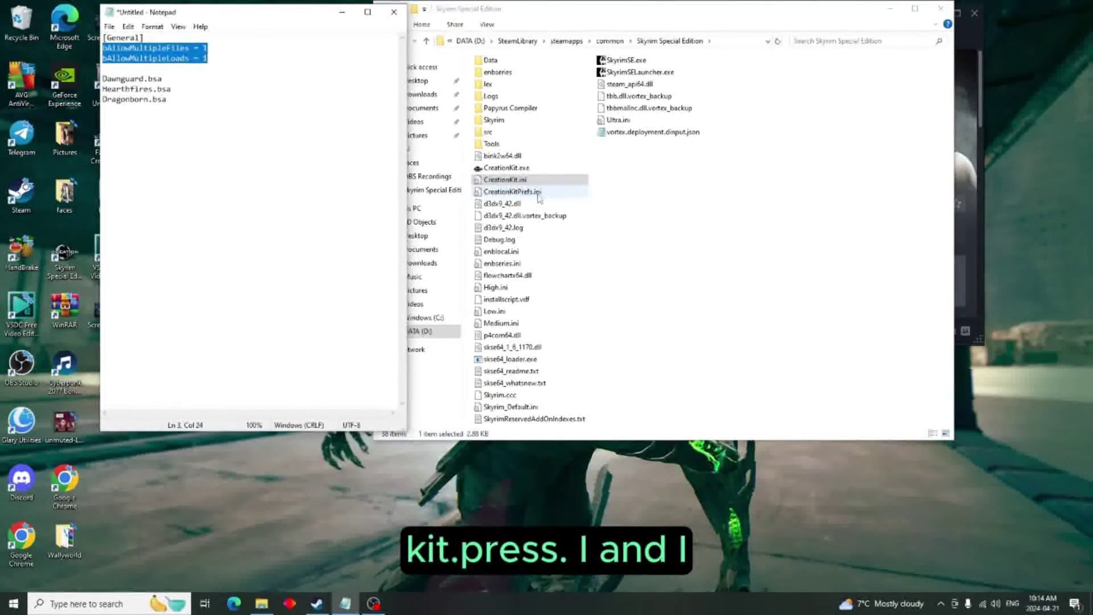
double_click(537, 192)
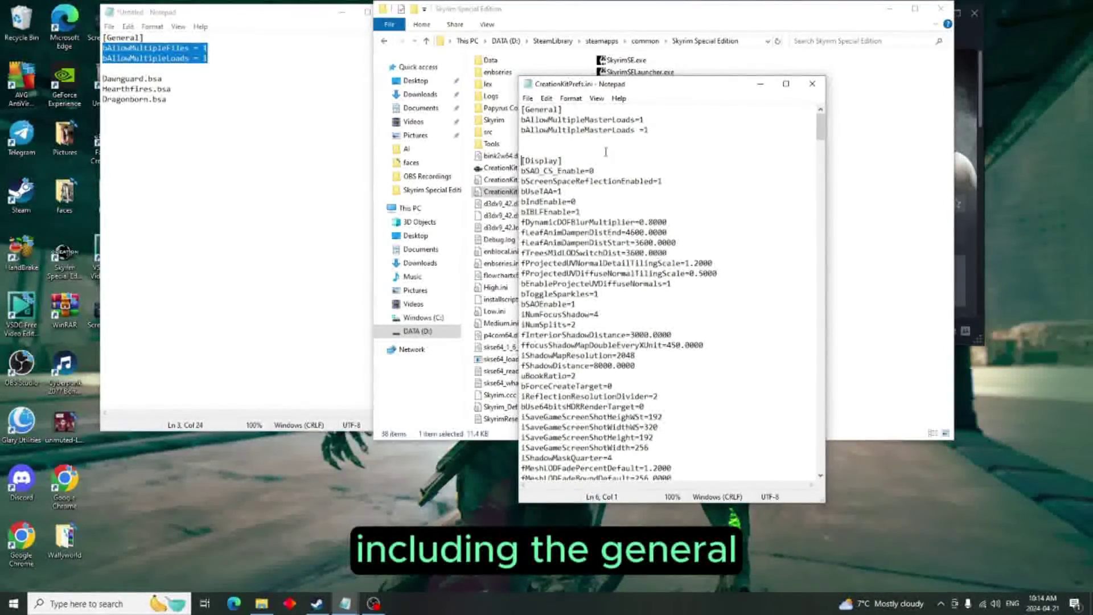
- Delete the blank line above [Display] in CreationKitPrefs.ini
left_click(533, 141)
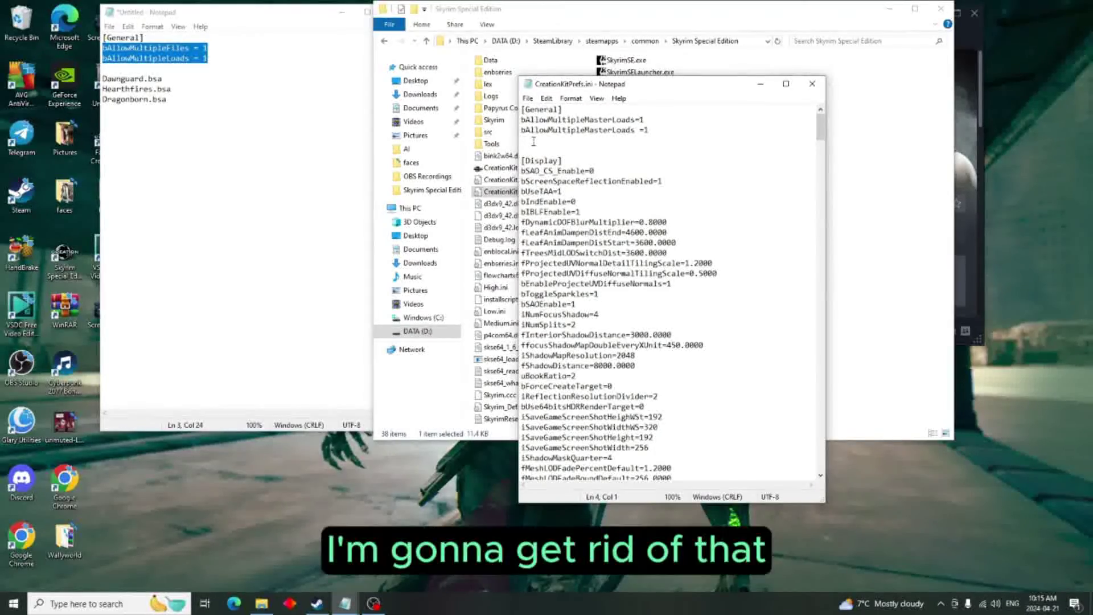
key("Delete")
key("Delete")
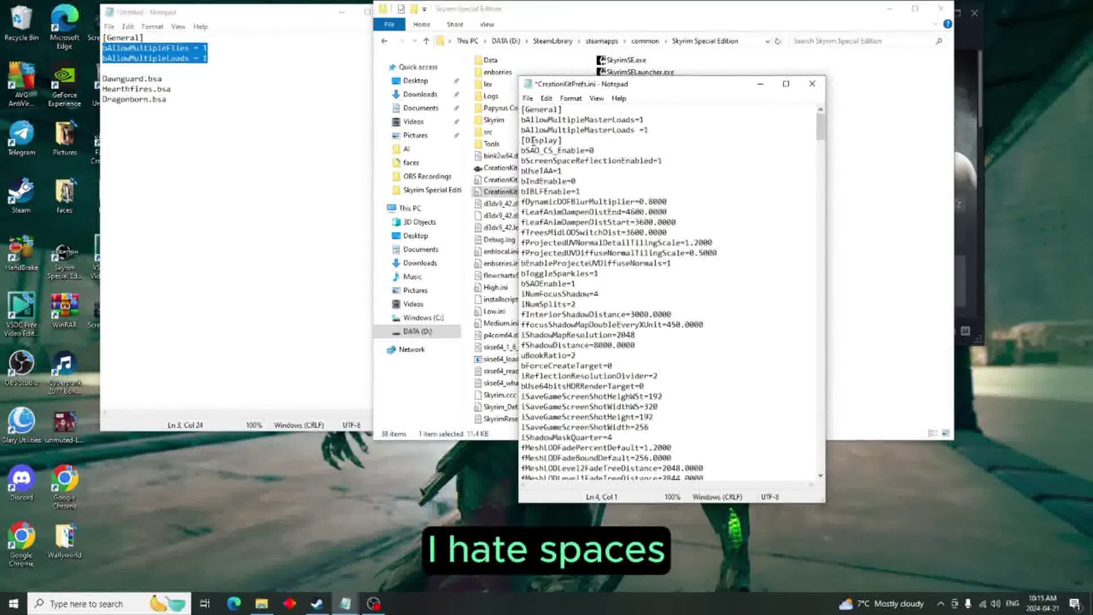